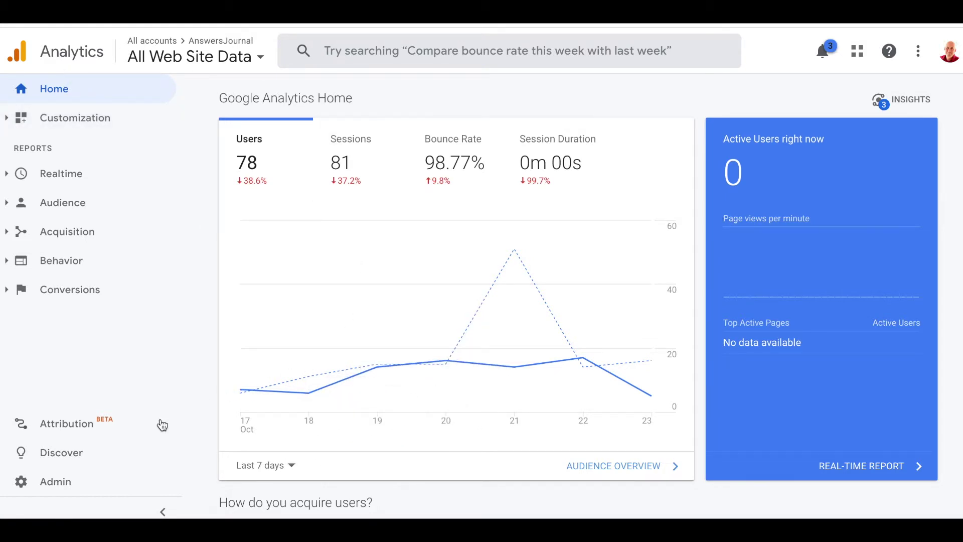
- Upgrade the AnswersJournal property to a new GA4 property, keeping collection through existing tags
click(59, 484)
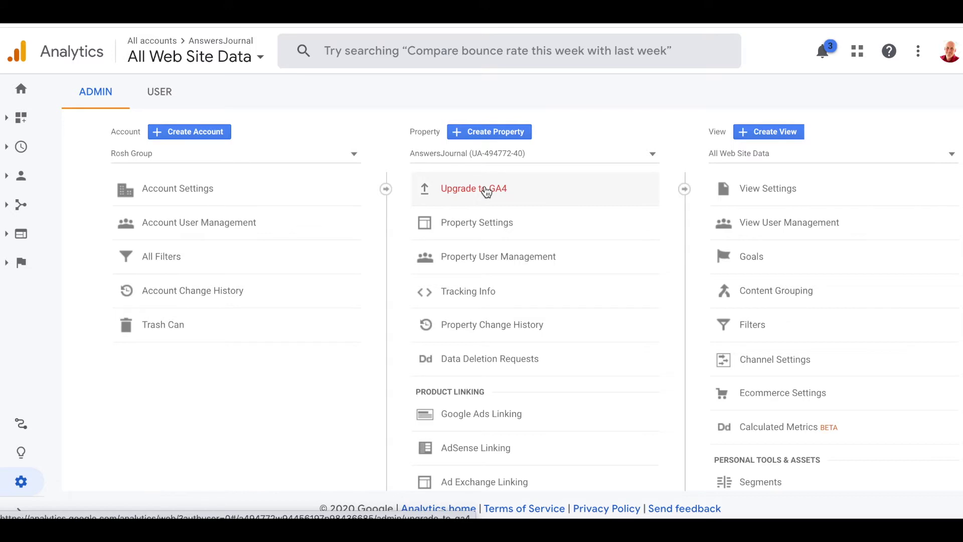
click(486, 191)
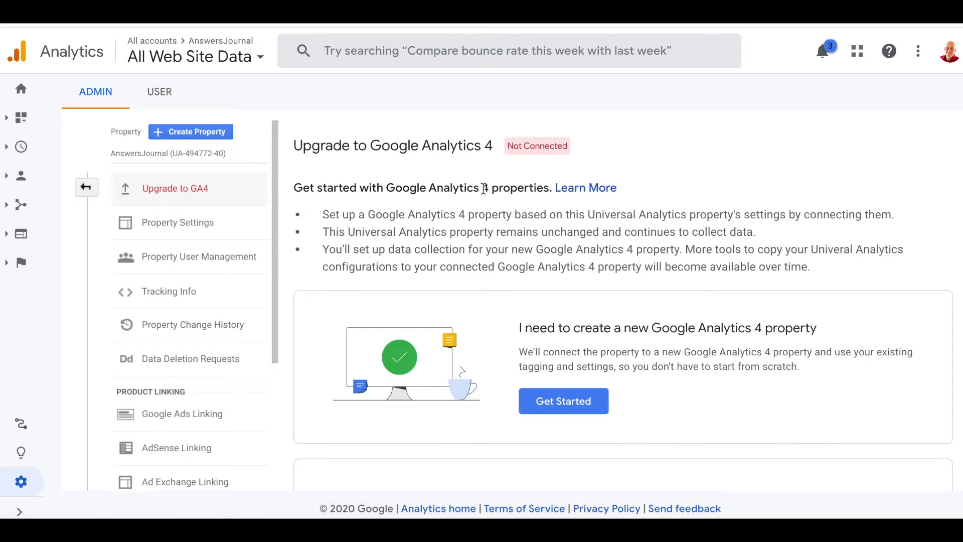
click(575, 406)
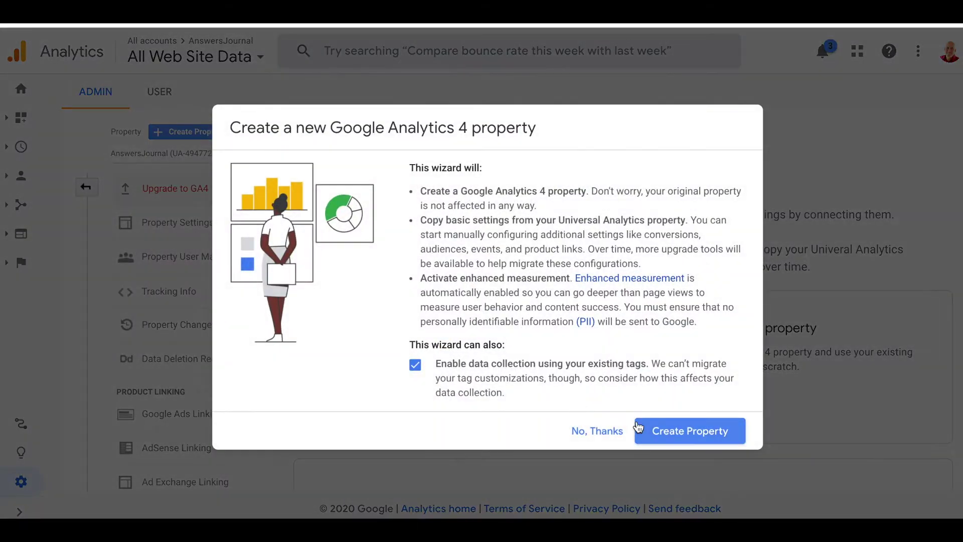
click(689, 432)
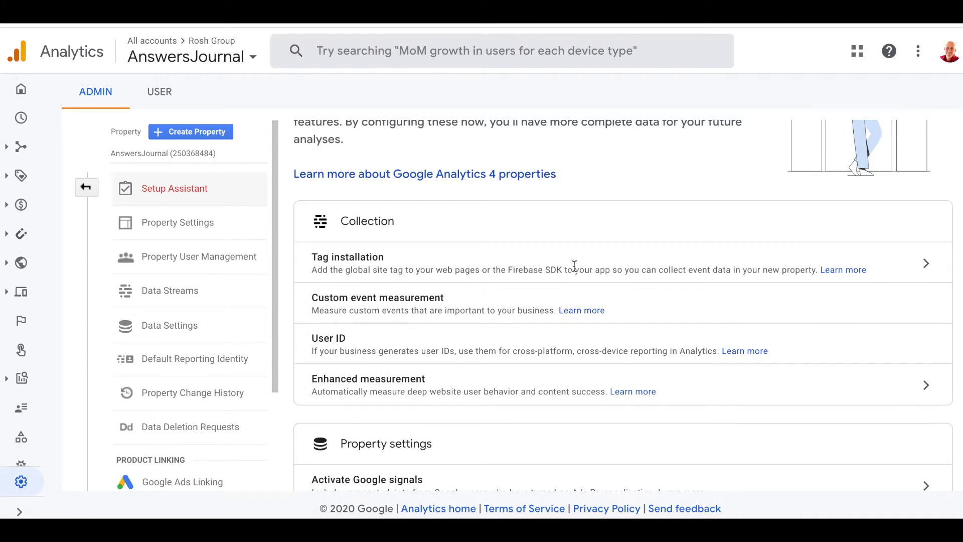
scroll(501, 286, up, 1)
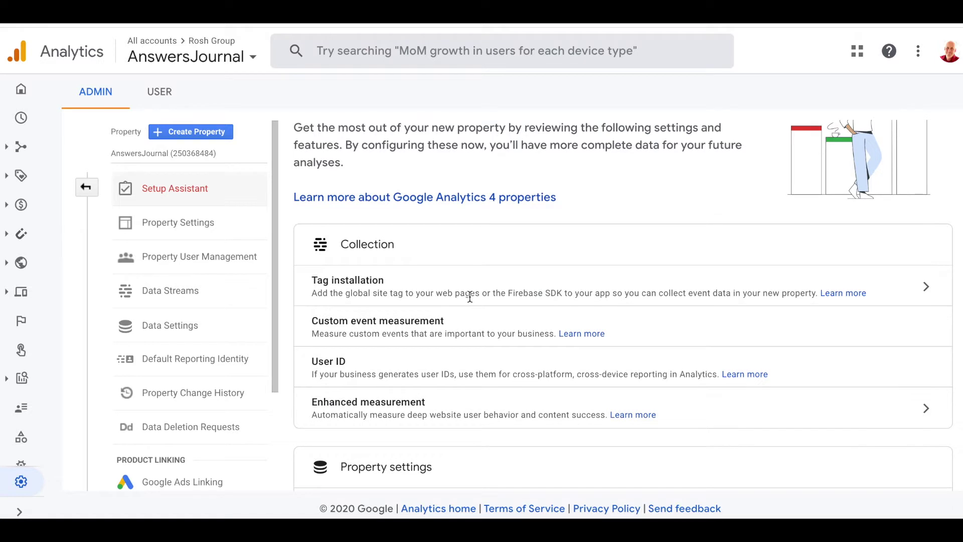
scroll(470, 297, down, 1)
scroll(470, 297, down, 1)
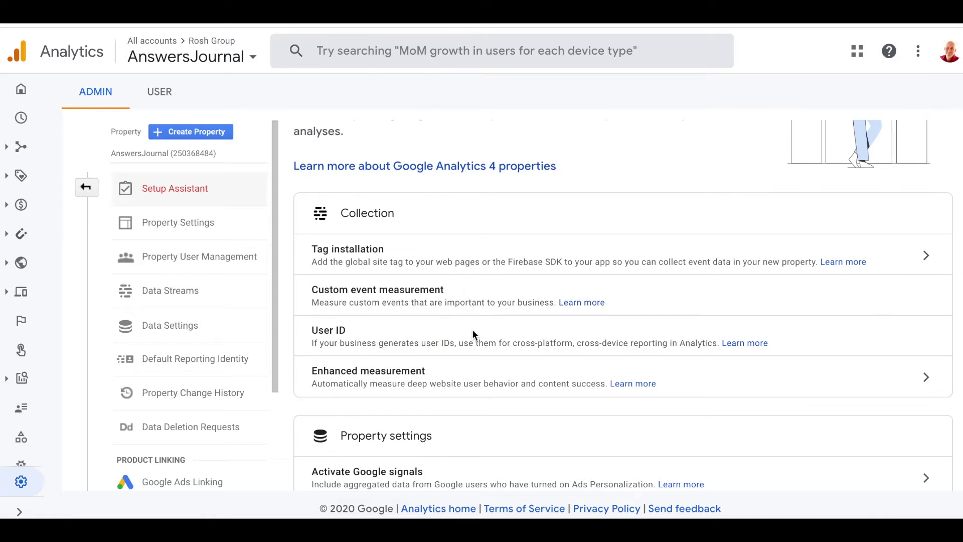
scroll(473, 332, down, 3)
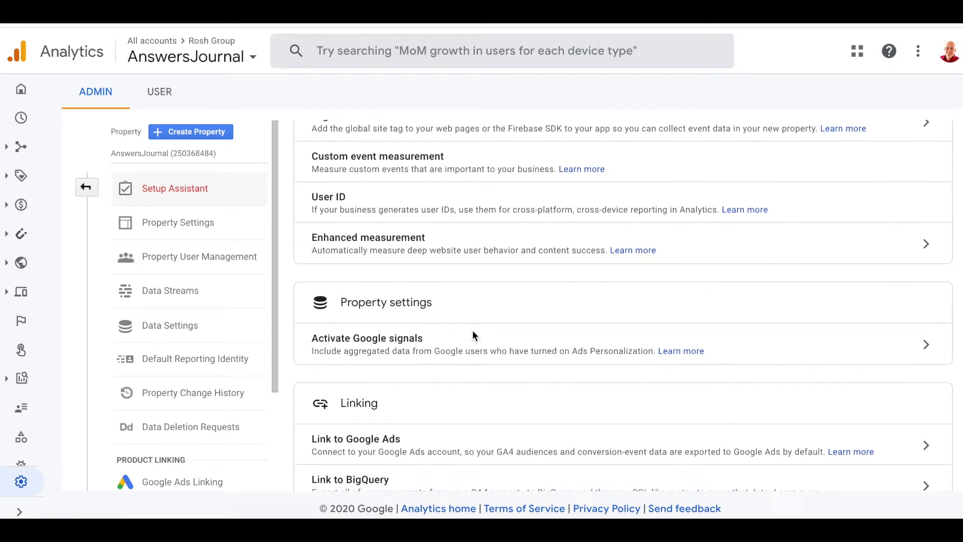
scroll(472, 335, down, 1)
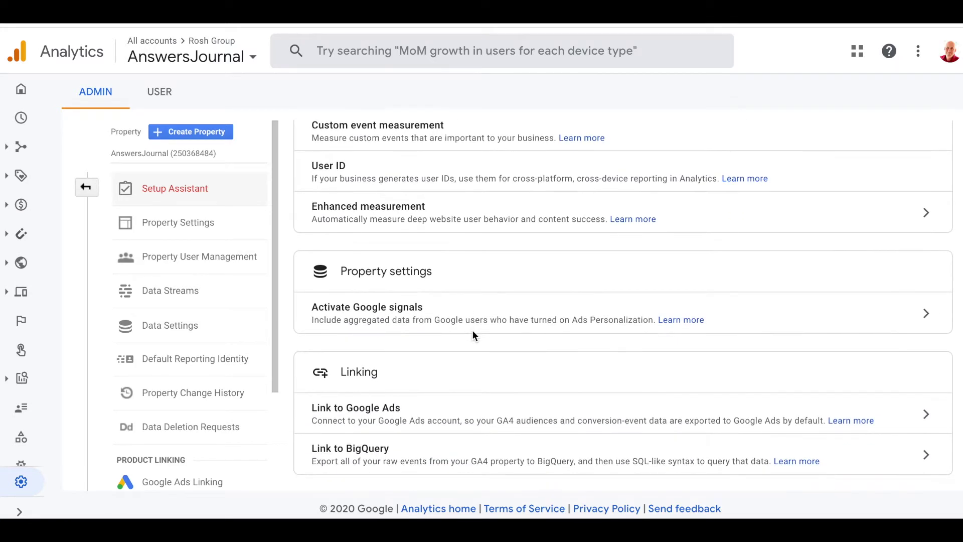
scroll(473, 334, down, 2)
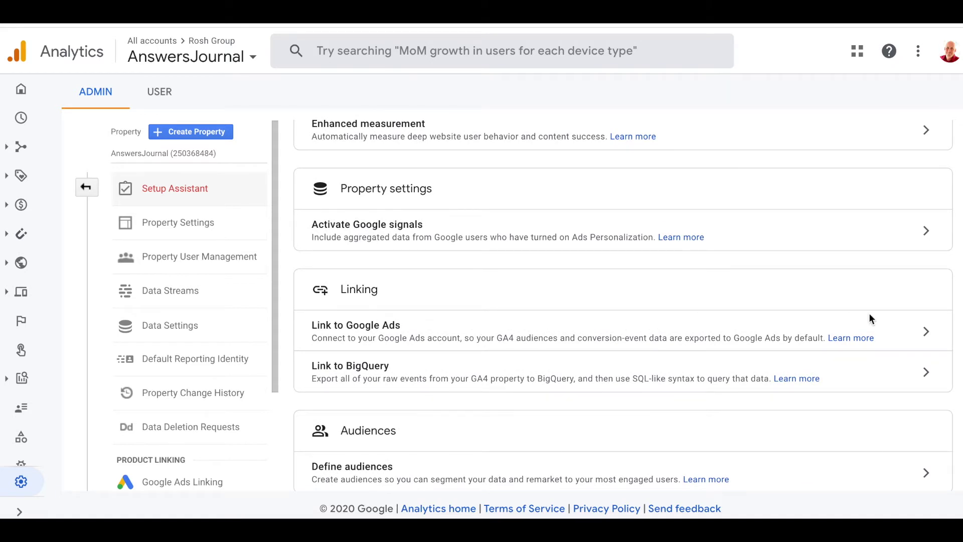
scroll(733, 357, down, 1)
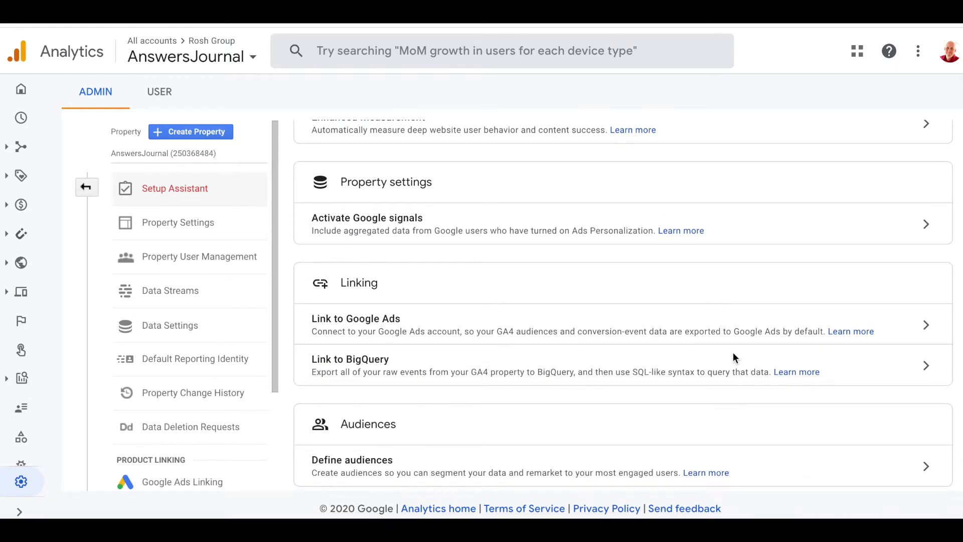
scroll(732, 357, down, 2)
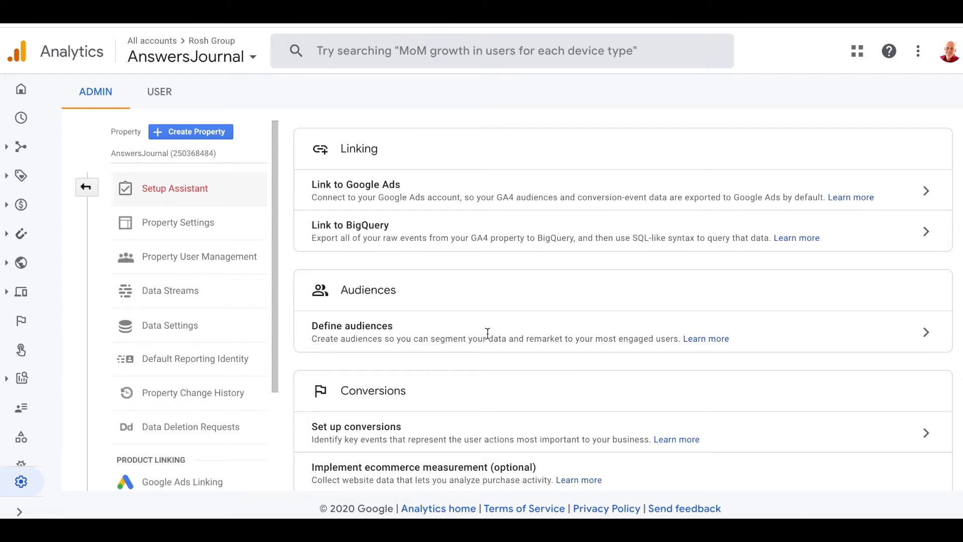
scroll(481, 311, down, 3)
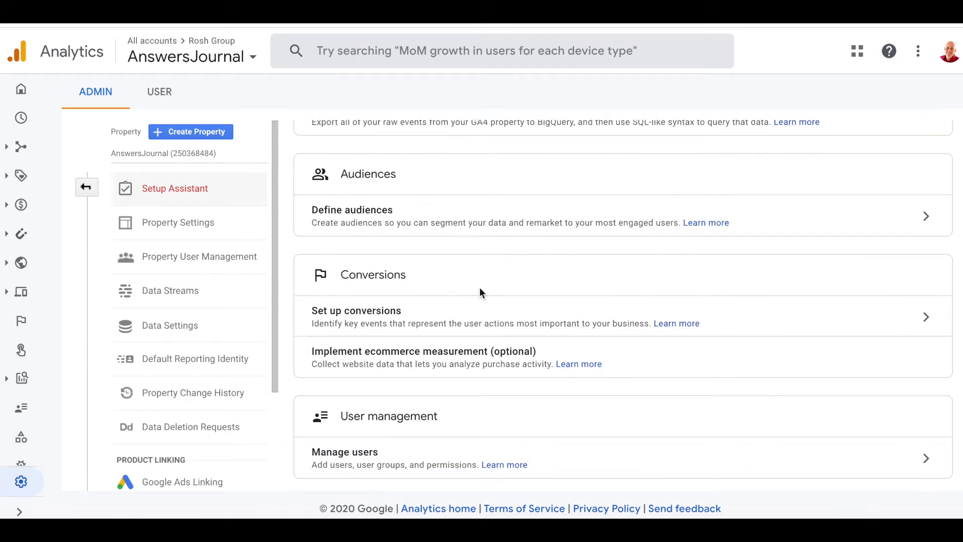
scroll(549, 374, down, 1)
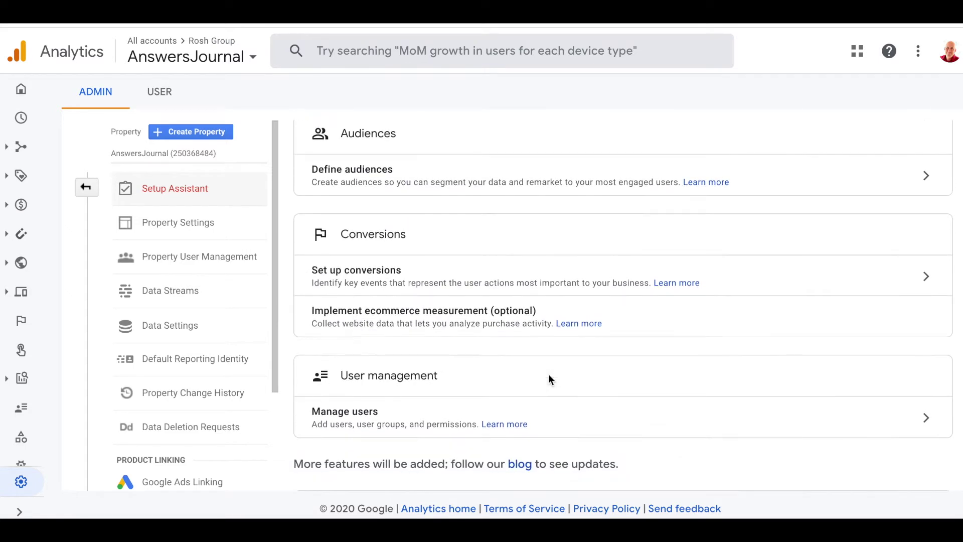
scroll(591, 398, down, 1)
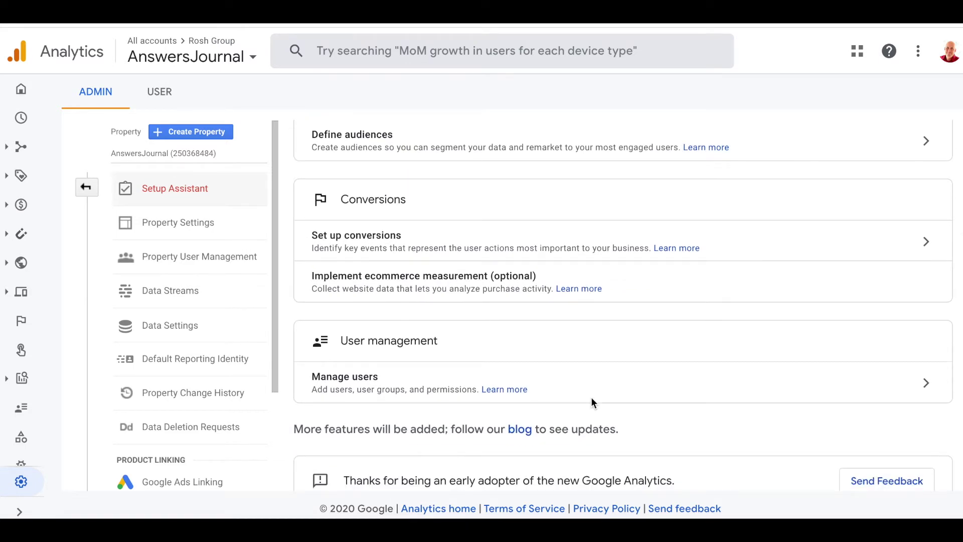
scroll(591, 399, down, 1)
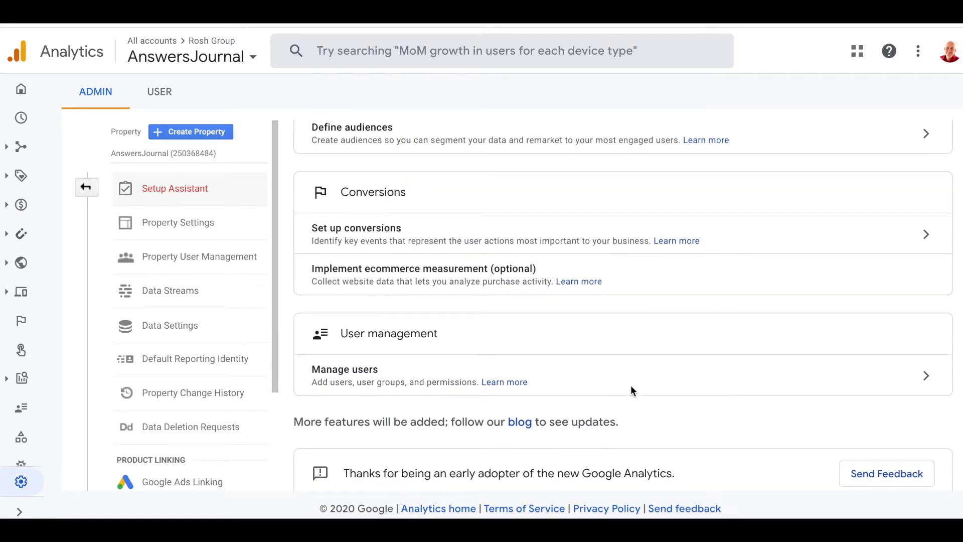
scroll(687, 400, down, 1)
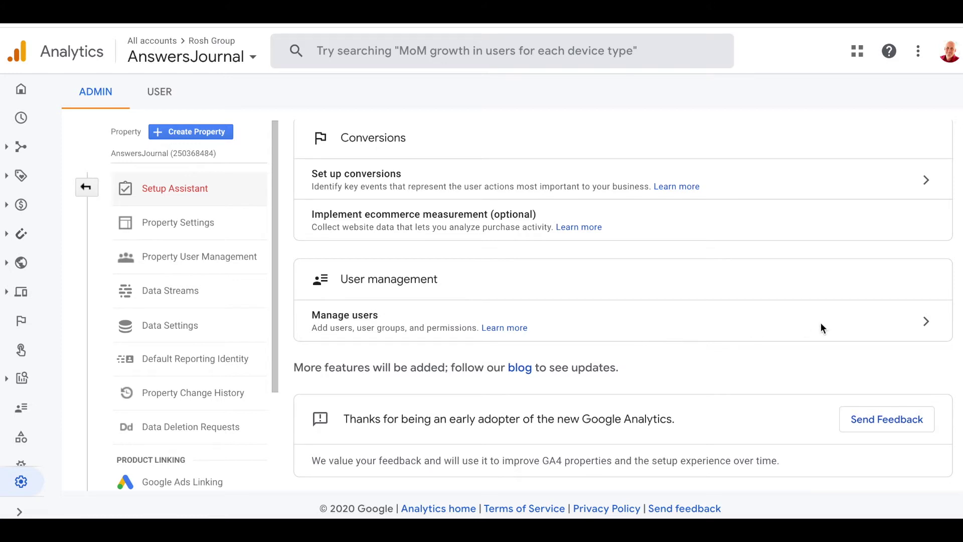
scroll(535, 347, up, 6)
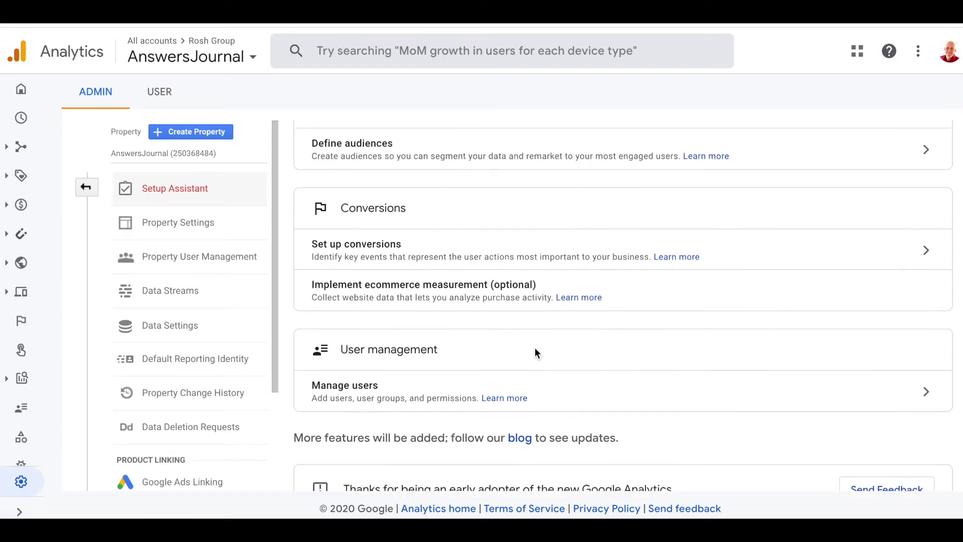
scroll(534, 348, up, 8)
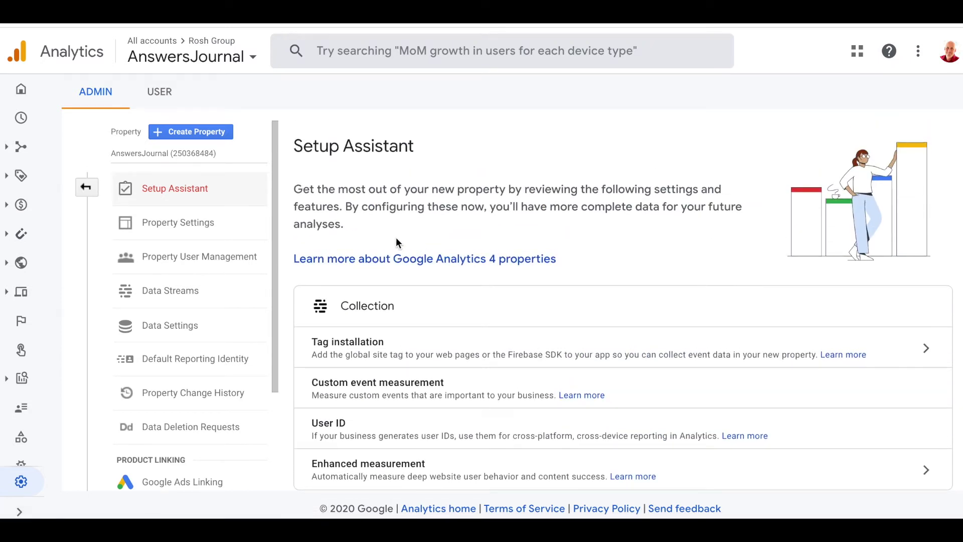
scroll(299, 227, down, 2)
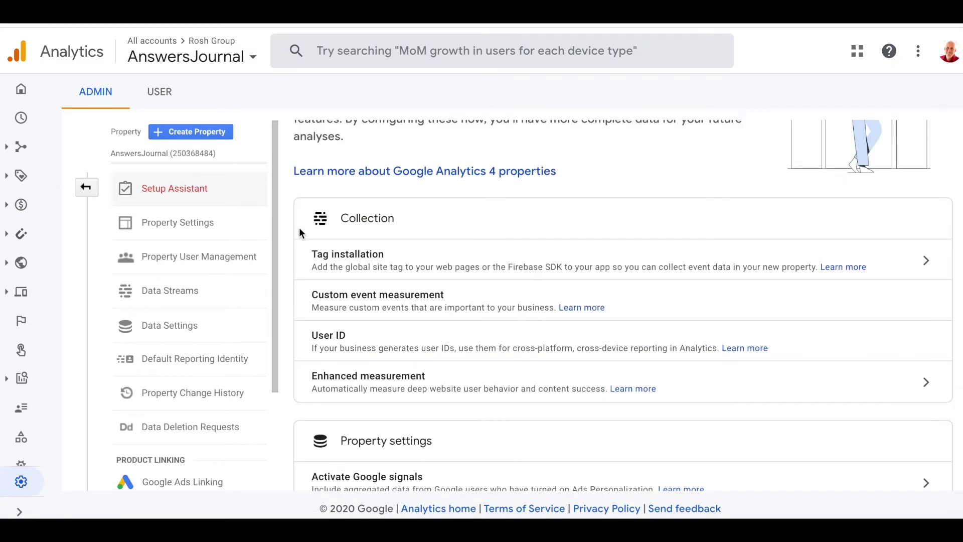
click(307, 267)
- Copy the Global Site Tag (gtag.js) code from the AnswersJournal web stream's tagging instructions
click(492, 194)
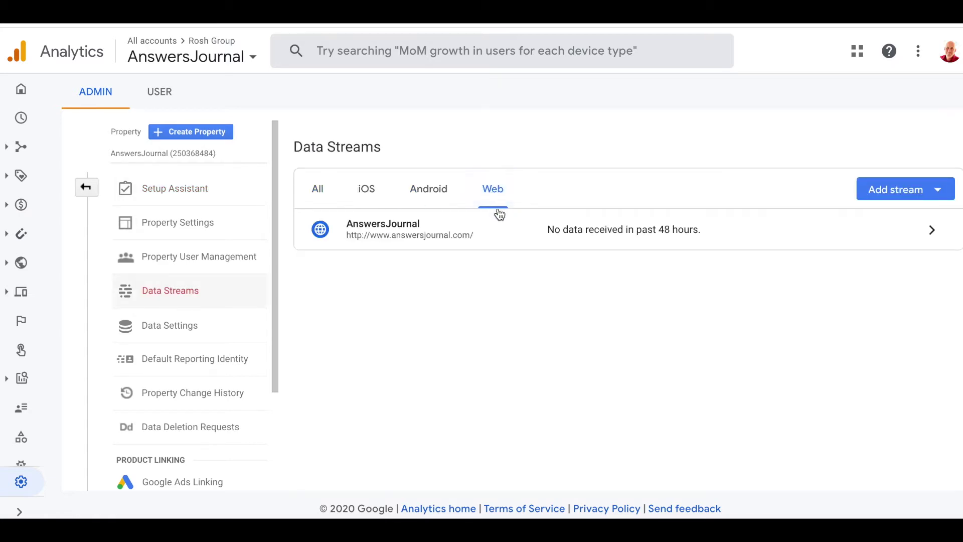
click(395, 226)
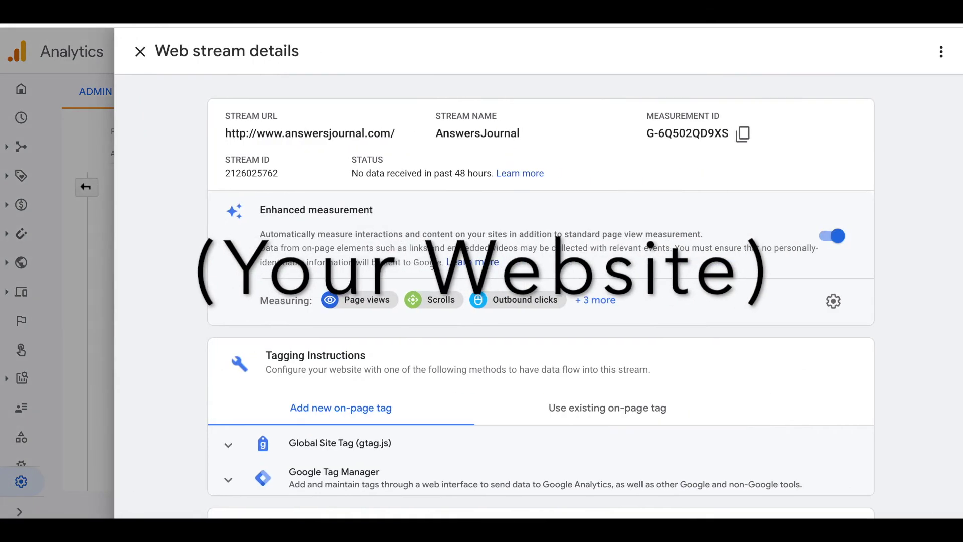
scroll(443, 272, down, 3)
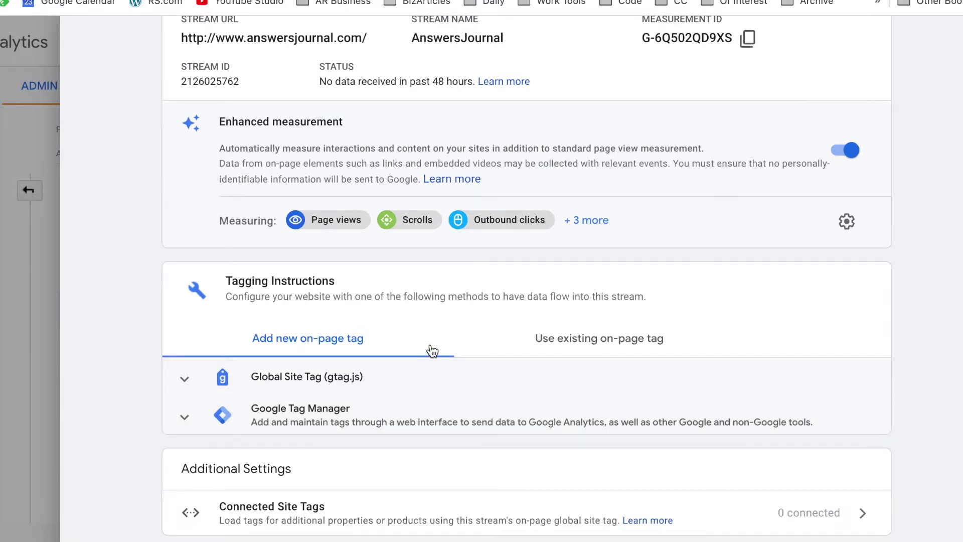
click(600, 343)
scroll(601, 344, down, 4)
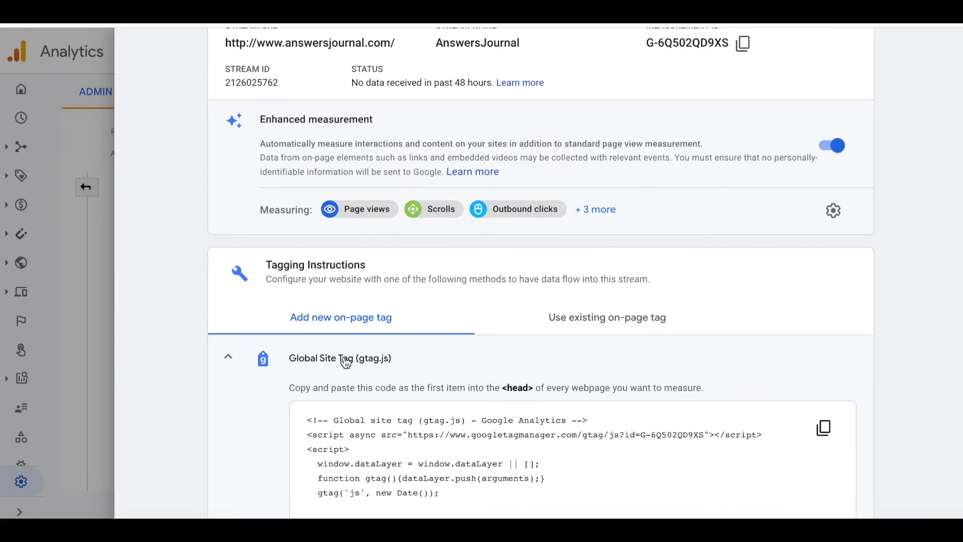
scroll(354, 373, down, 1)
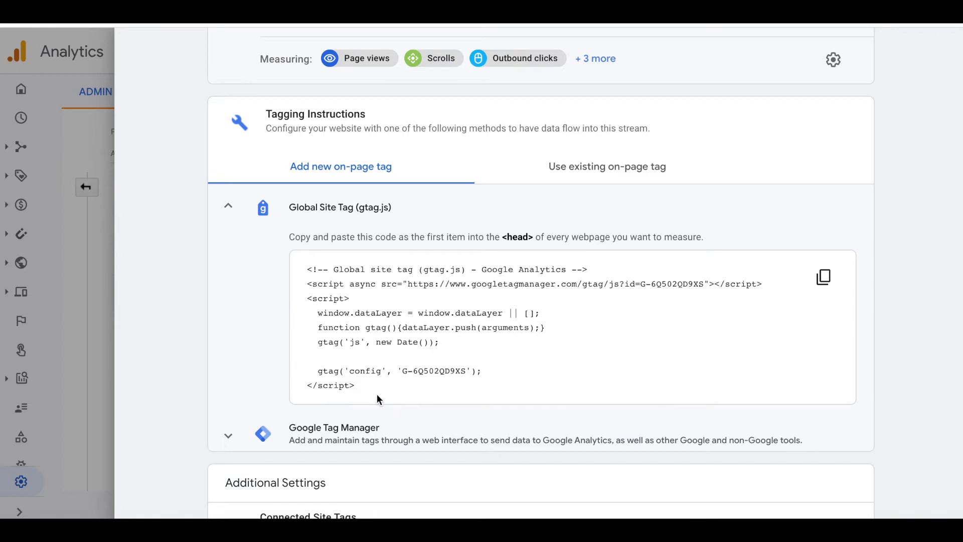
click(824, 278)
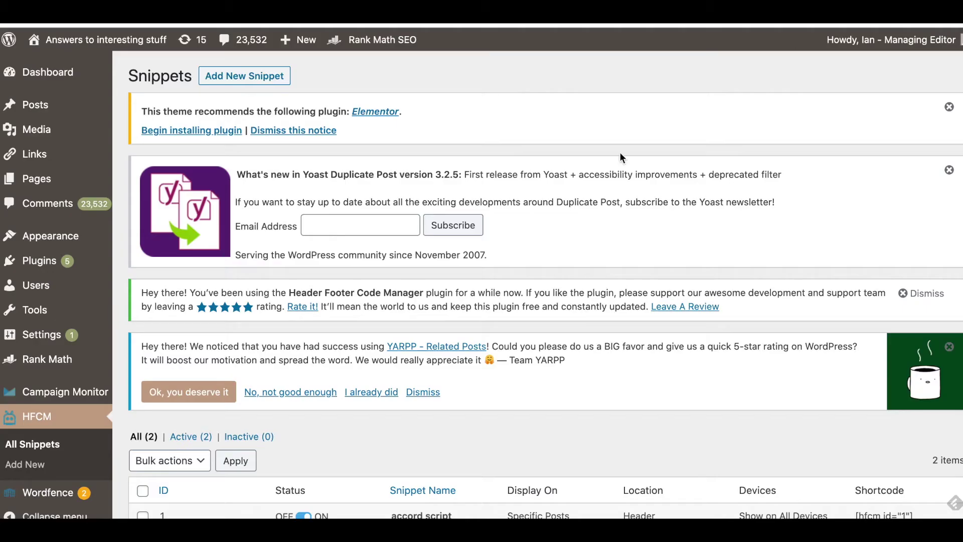
scroll(416, 381, down, 1)
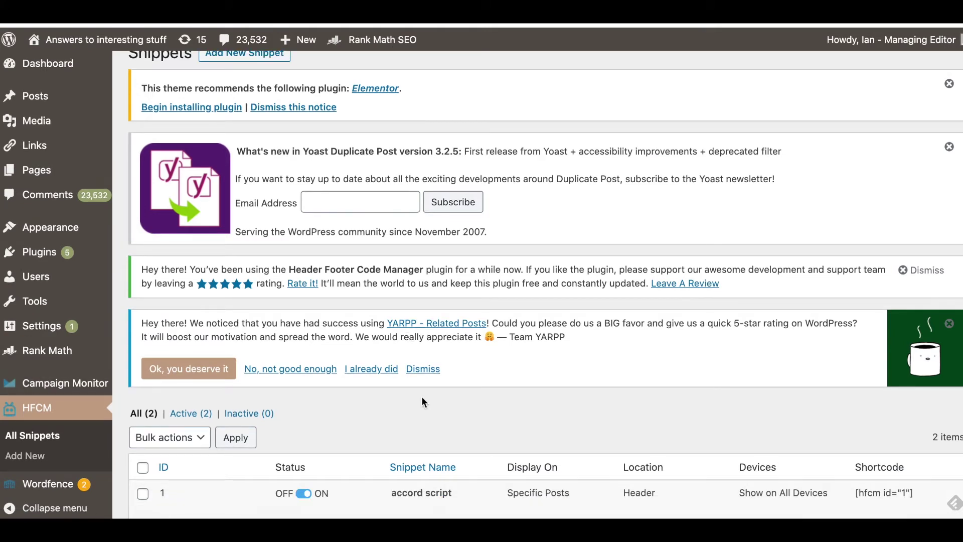
scroll(422, 398, down, 1)
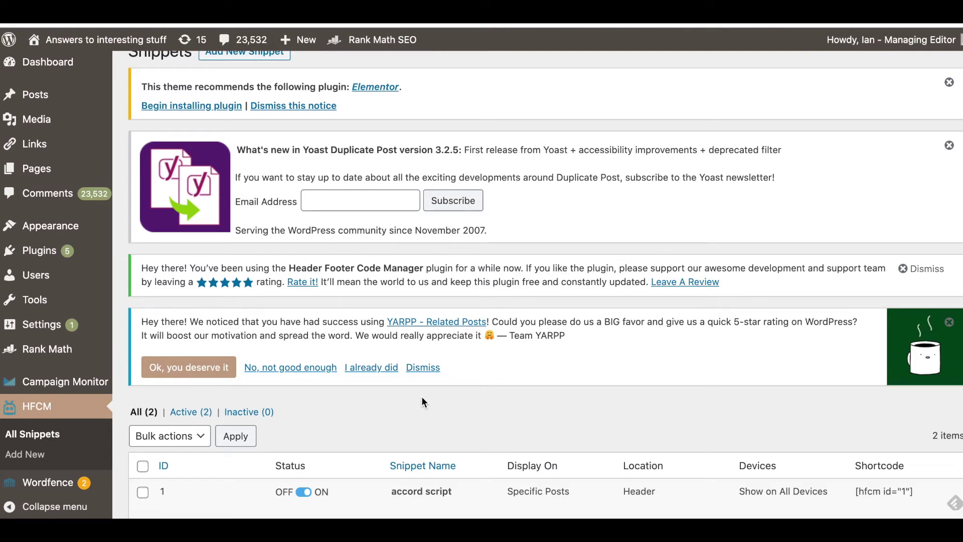
scroll(421, 398, down, 1)
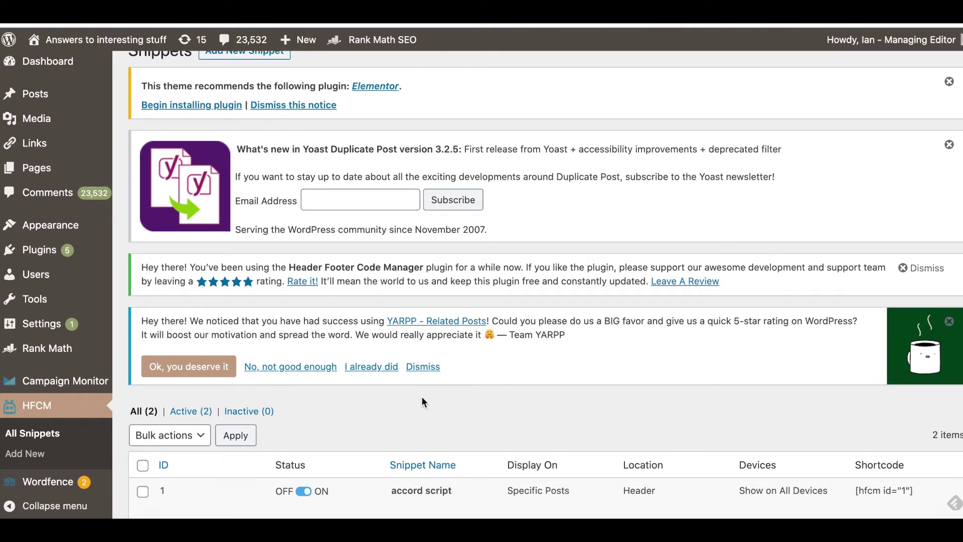
scroll(421, 401, down, 5)
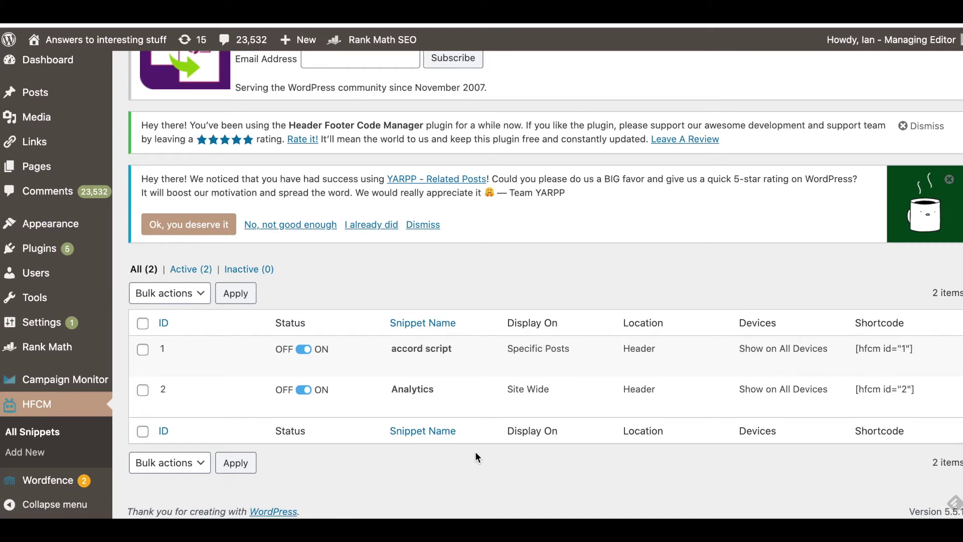
click(40, 452)
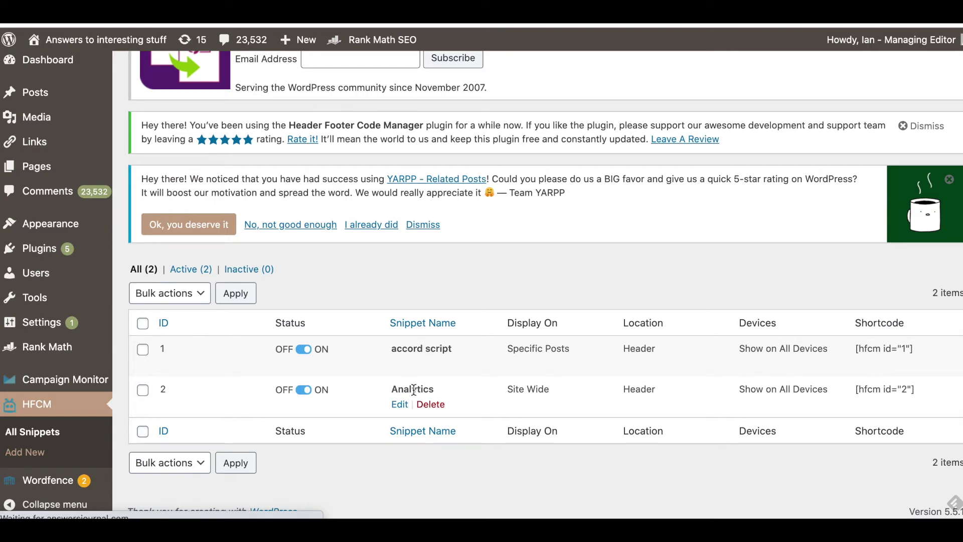
- Name the snippet 'Analytics 4' and keep it Site Wide, in the Header, on All Devices, Active
click(333, 359)
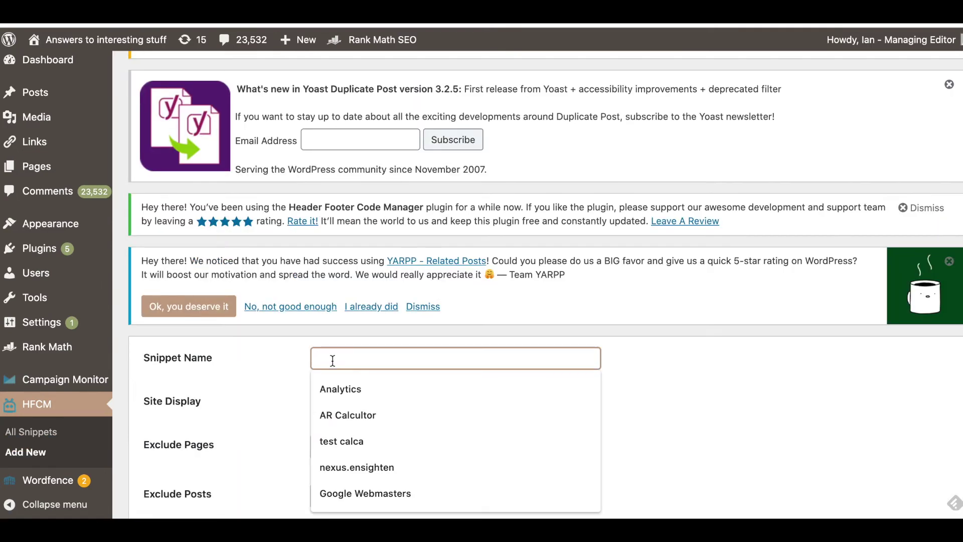
click(339, 389)
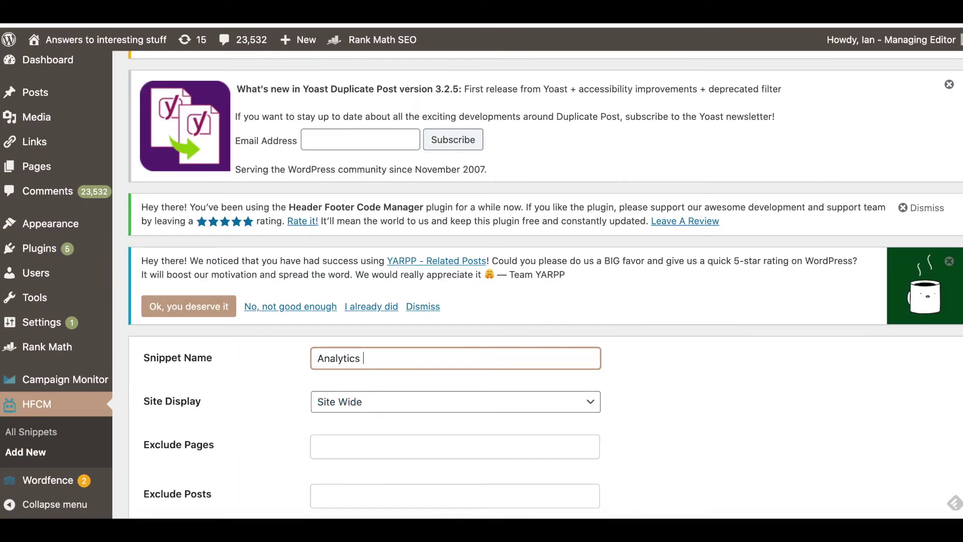
text(4)
scroll(445, 424, down, 5)
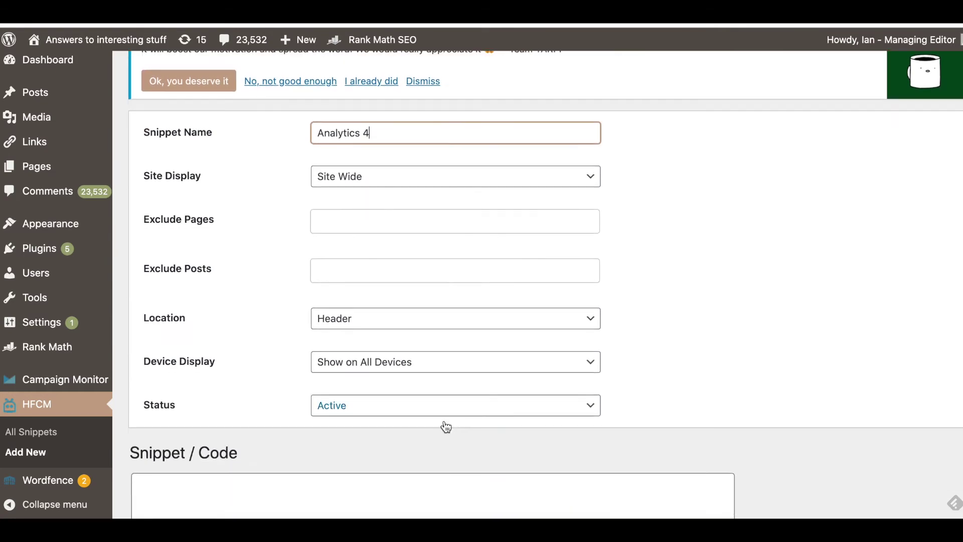
click(422, 299)
click(418, 303)
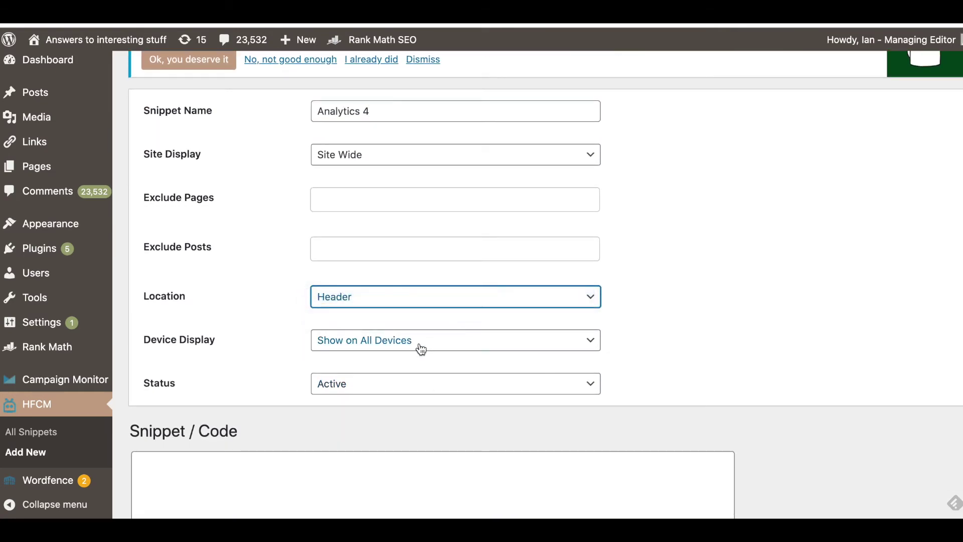
click(421, 344)
click(421, 346)
click(421, 384)
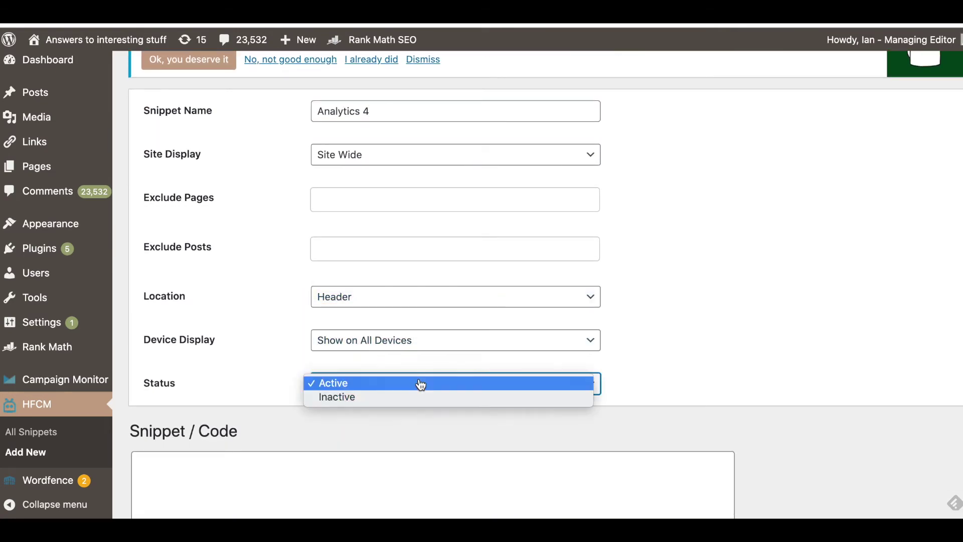
click(421, 385)
click(423, 157)
click(423, 157)
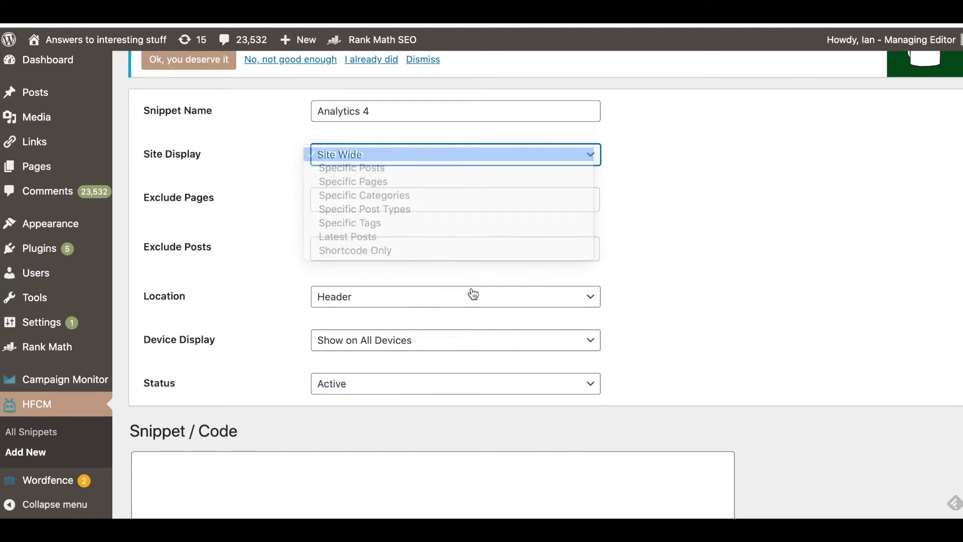
- Paste the copied gtag code into the snippet code box and save the snippet
scroll(482, 347, down, 1)
scroll(482, 347, down, 3)
click(355, 320)
key(ctrl+v)
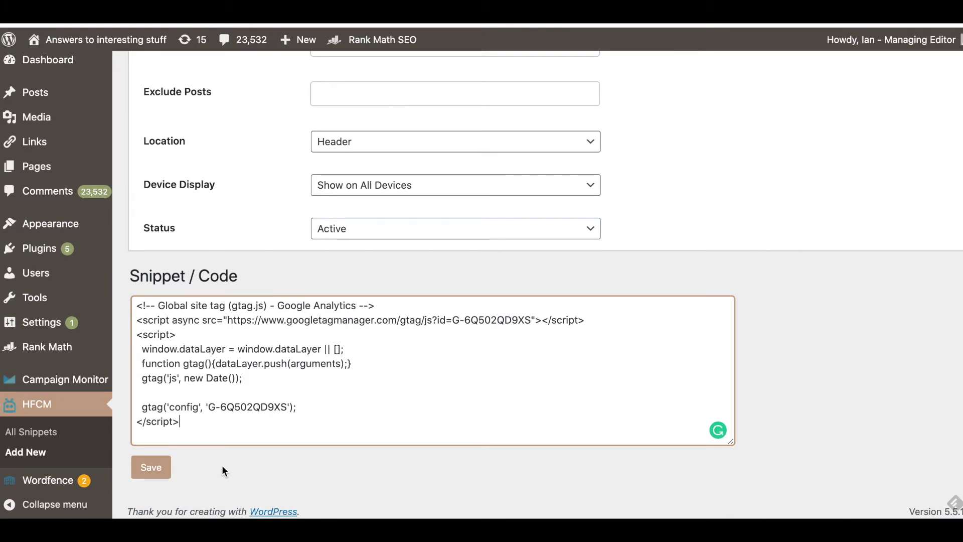
click(156, 471)
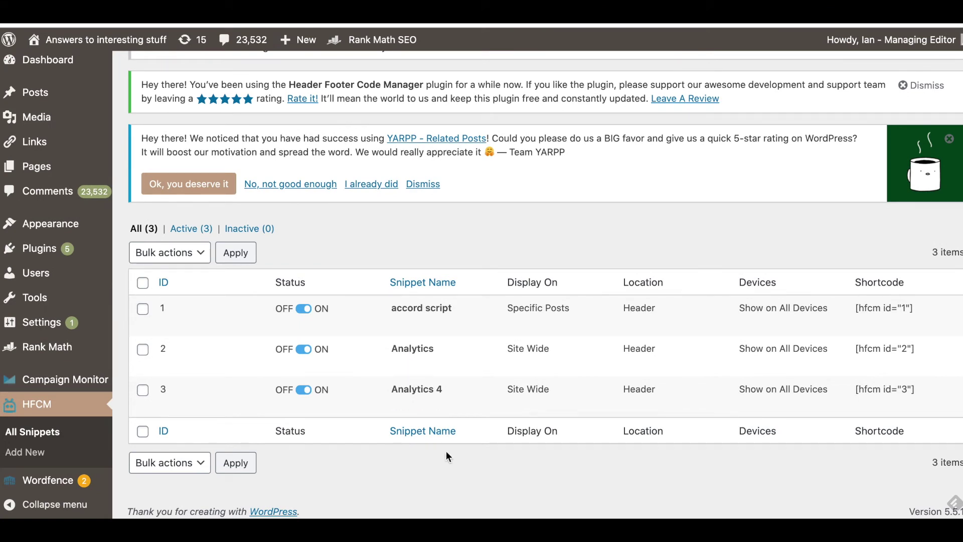
mouse_move(406, 403)
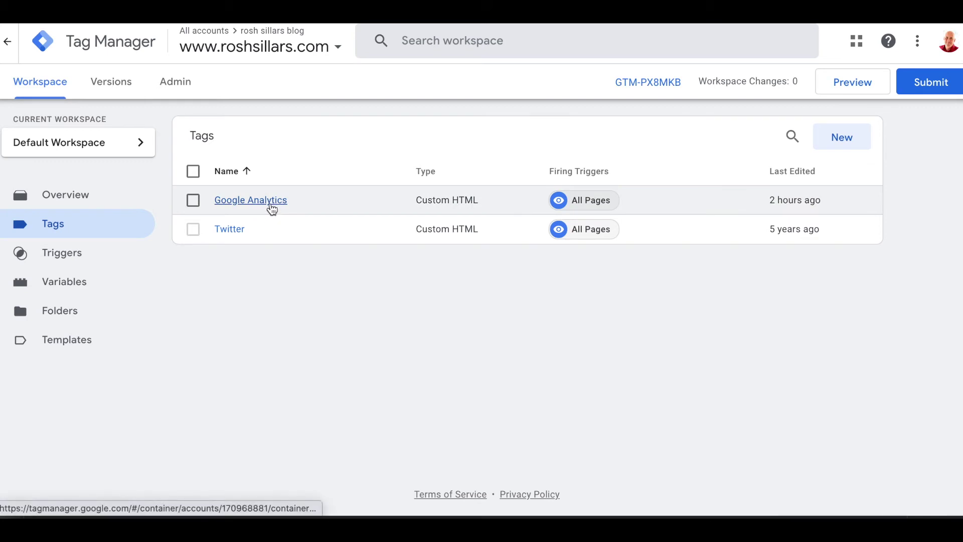
- Open the Google Analytics custom HTML tag and scroll through its gtag code
click(274, 208)
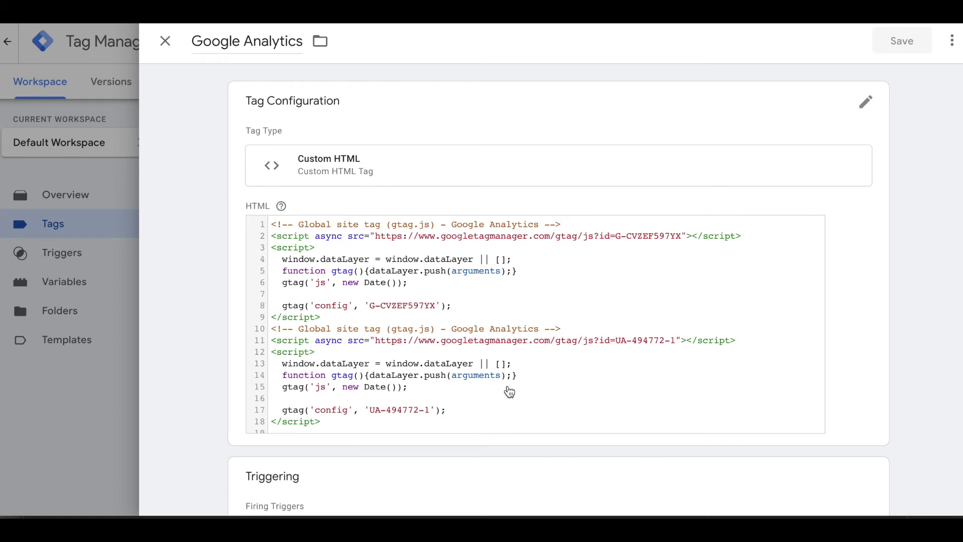
scroll(509, 392, down, 1)
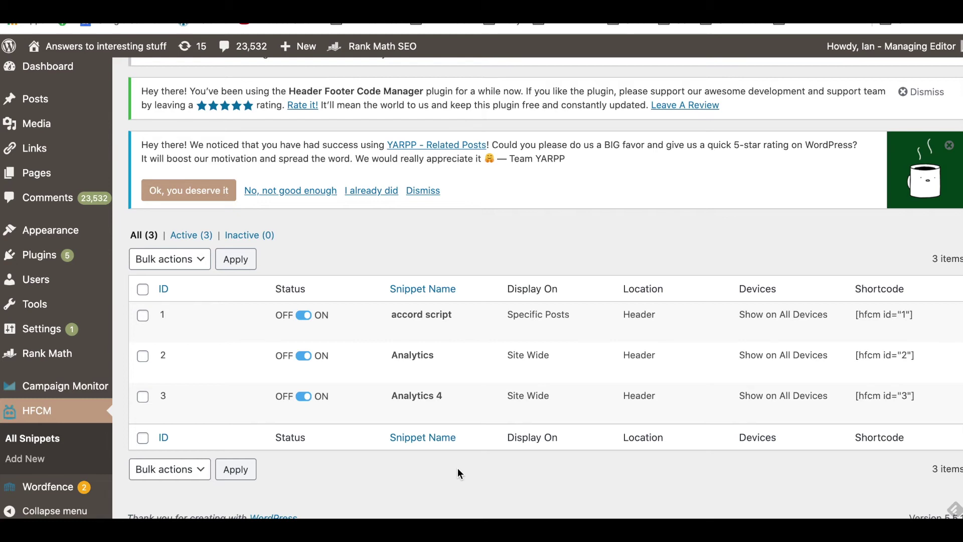
mouse_move(423, 414)
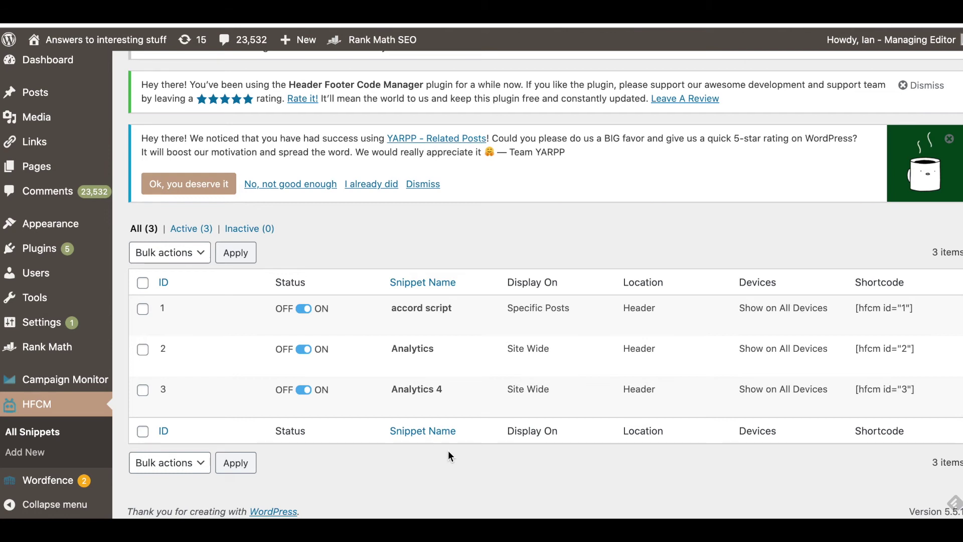
mouse_move(466, 378)
mouse_move(367, 390)
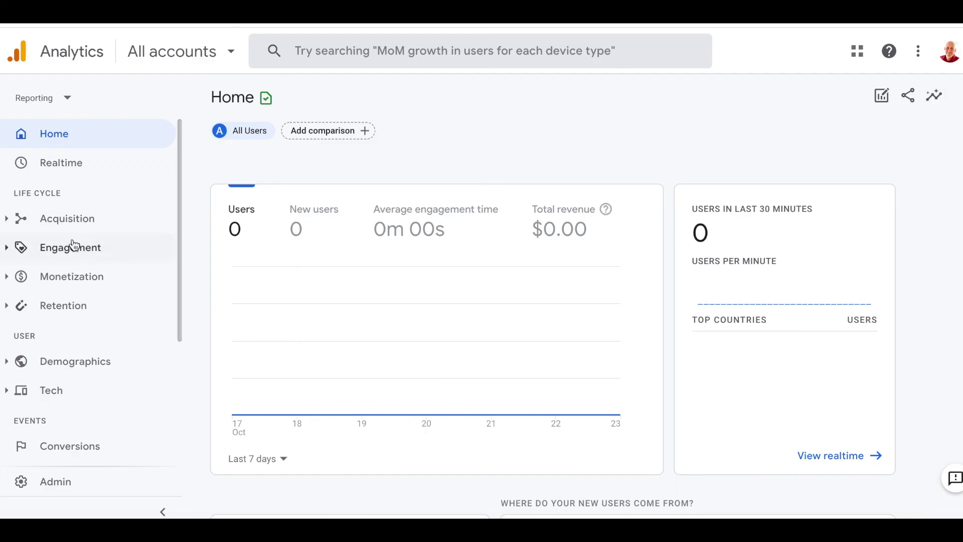
- View the Home report's users in the last 30 minutes and expand the Acquisition reports
click(54, 142)
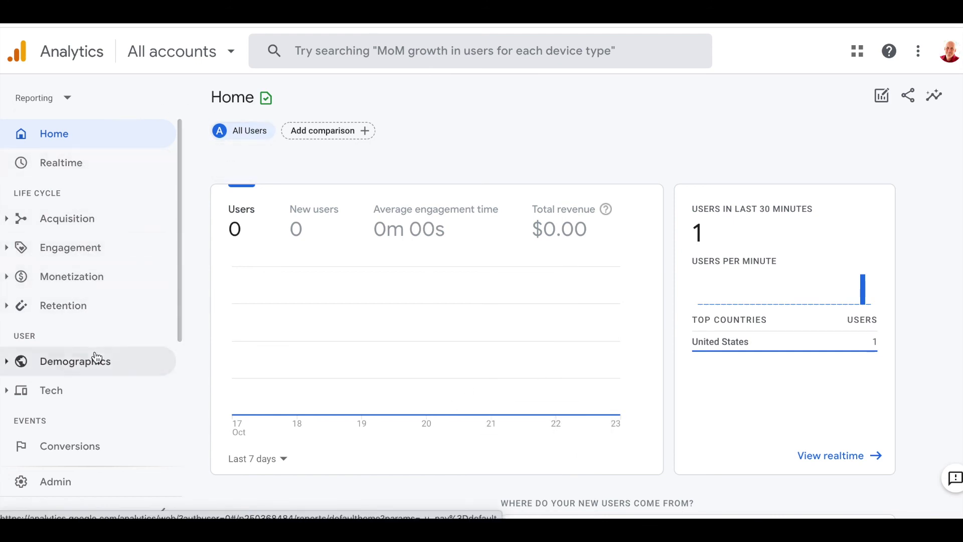
click(70, 218)
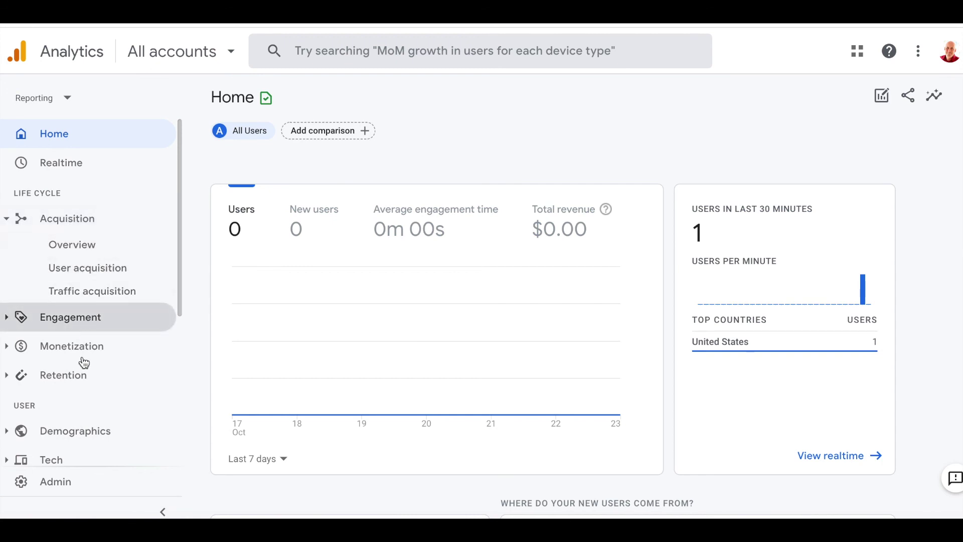